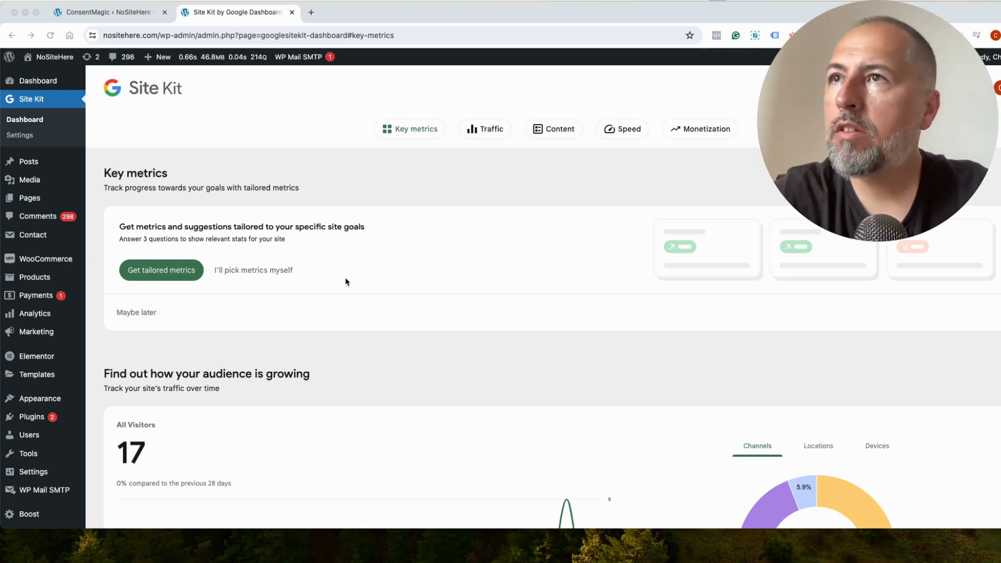
Step: Go to ConsentMagic Settings and find the enabled Google Consent Mode V2 switch
scroll(344, 279, "down", 7)
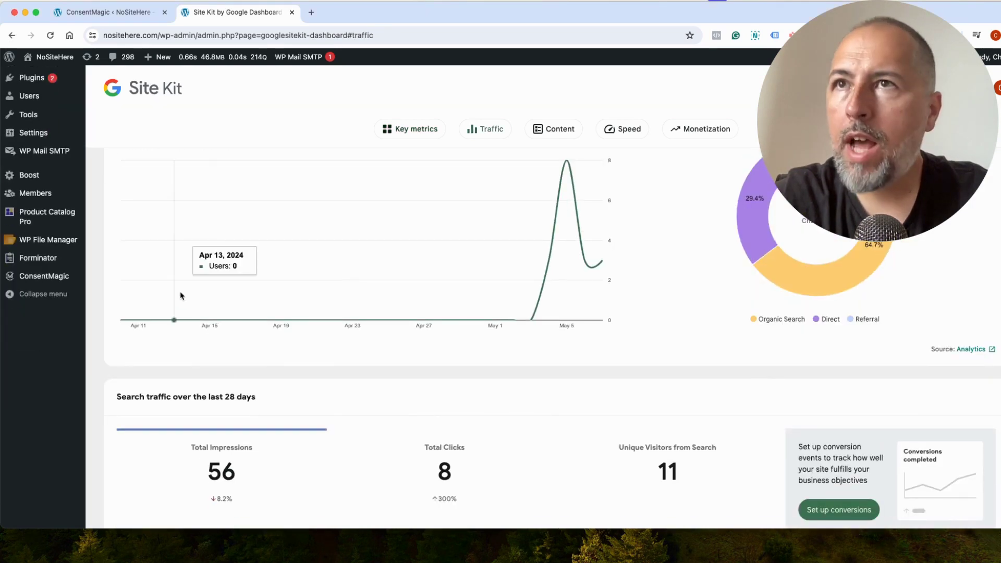
scroll(180, 295, "up", 6)
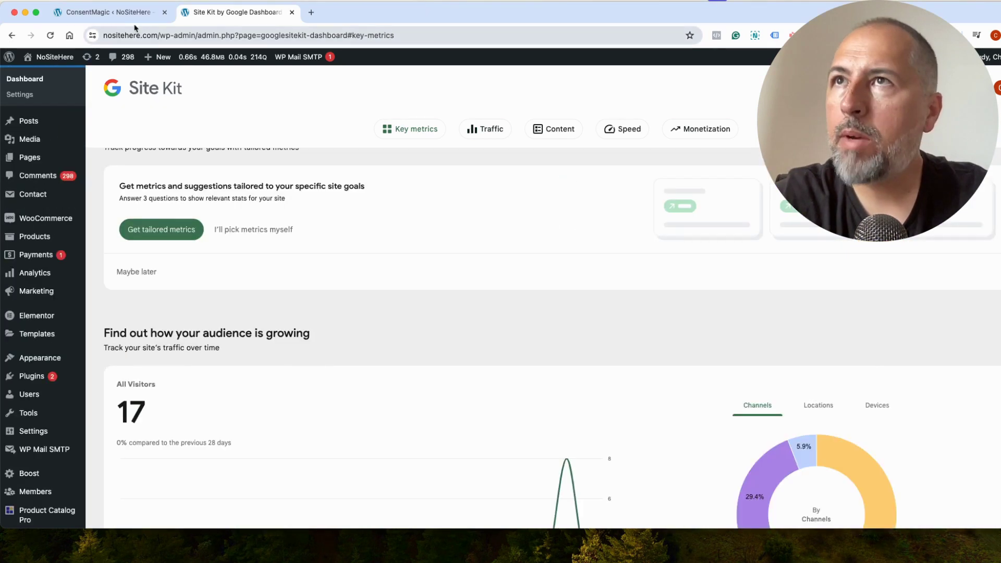
left_click(130, 13)
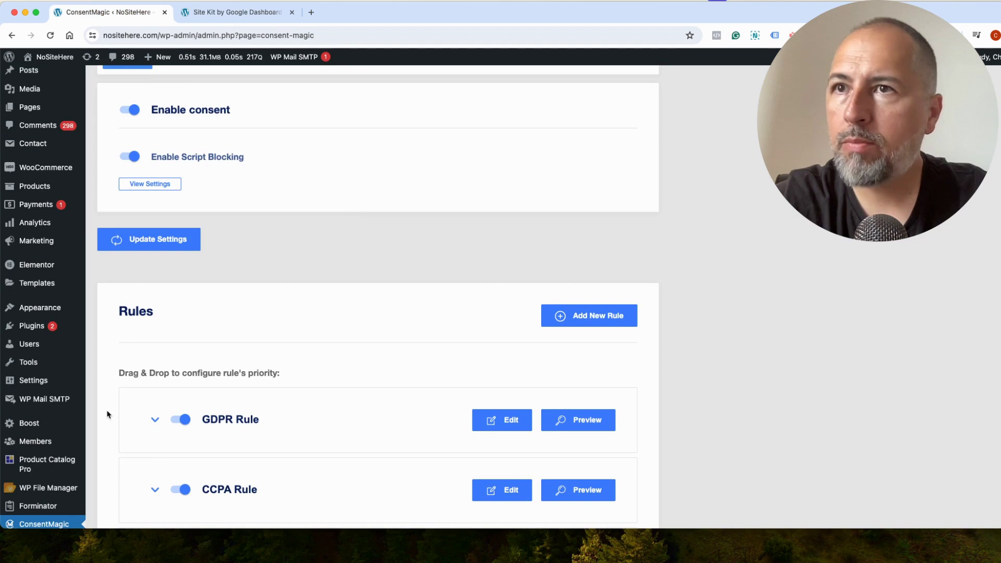
scroll(107, 413, "down", 3)
left_click(17, 418)
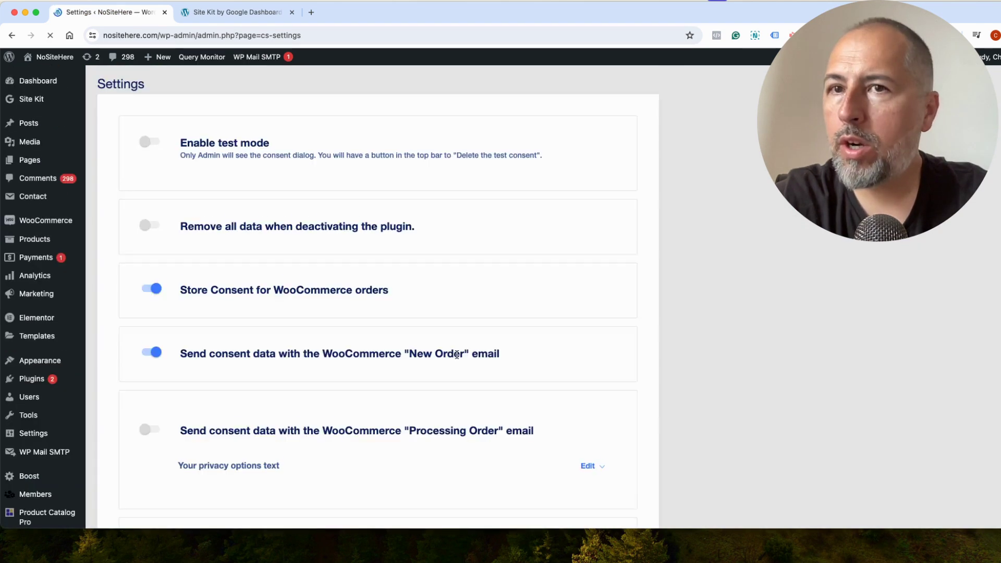
scroll(455, 353, "down", 5)
scroll(456, 358, "down", 3)
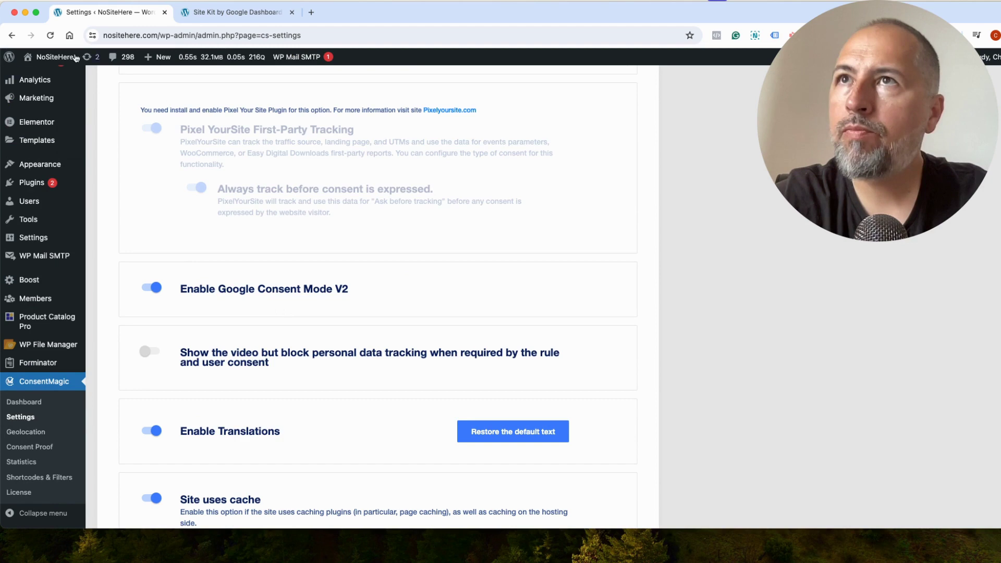
left_click(73, 0)
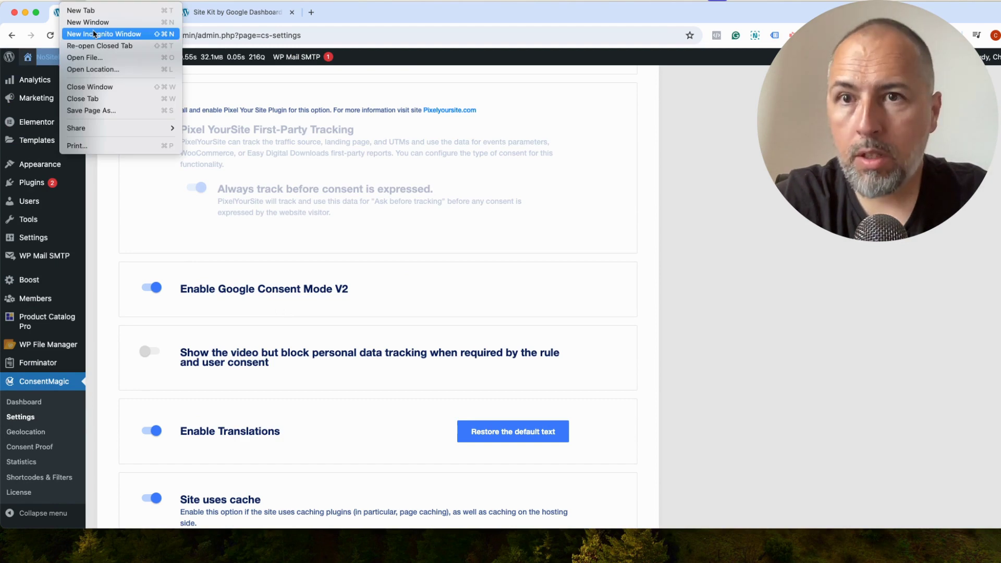
Step: Load Google Tag Assistant in a new incognito window
left_click(94, 34)
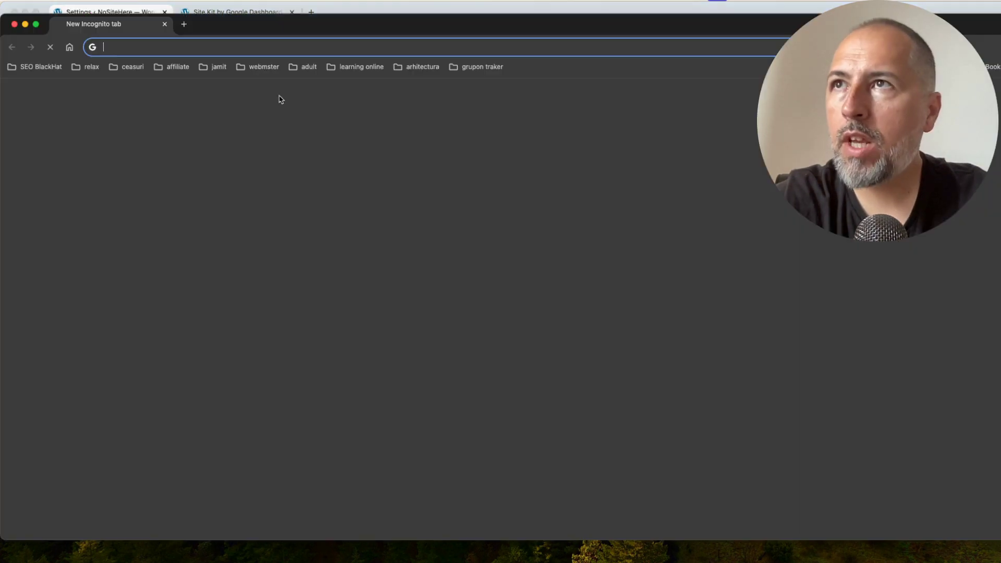
type("tagassistant.google.com")
key("Return")
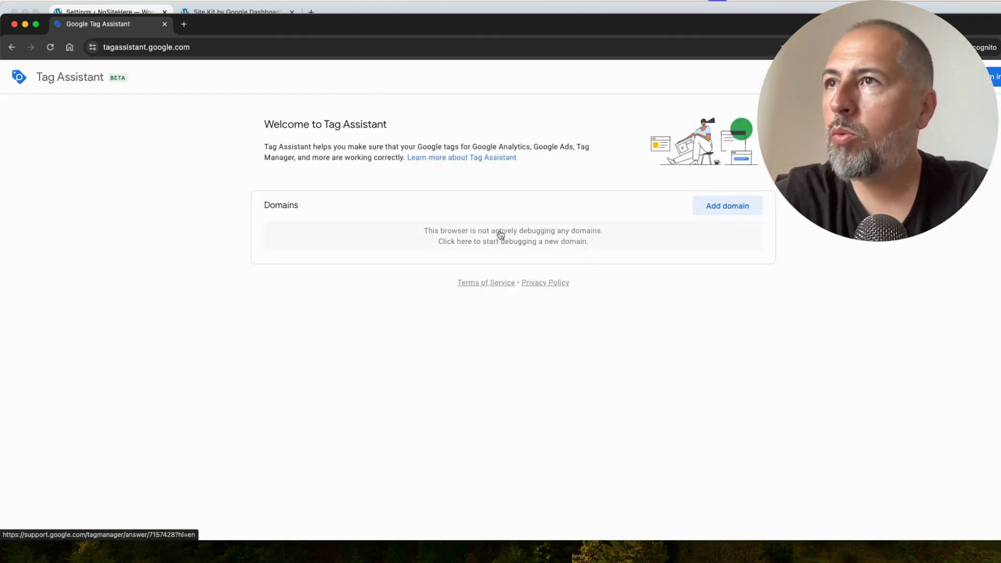
Step: Connect Tag Assistant to nositehere.com and confirm the default Consent event denies all four types
left_click(715, 208)
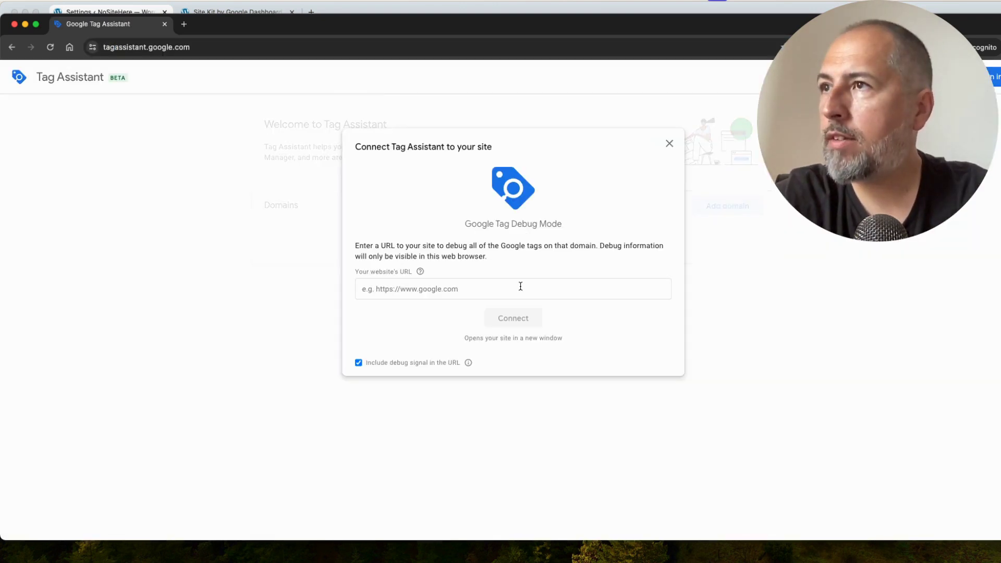
left_click(513, 289)
type("https://www.nositehere.com/")
key("Return")
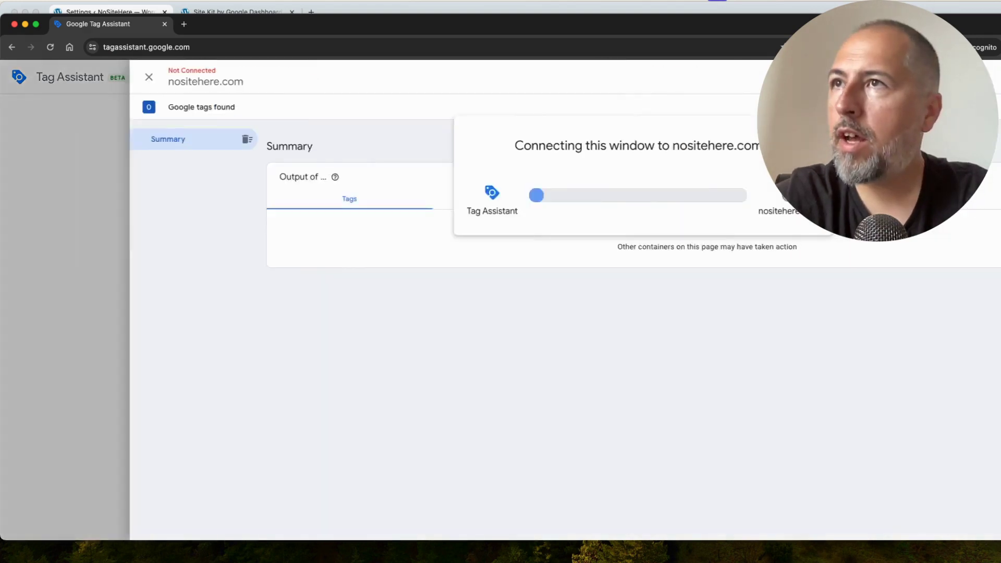
left_click(693, 307)
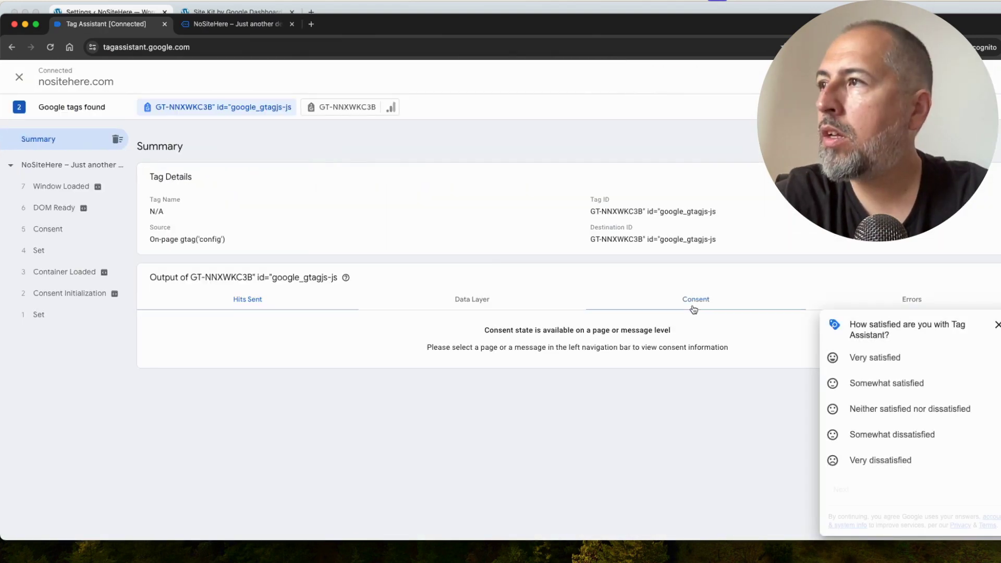
left_click(996, 325)
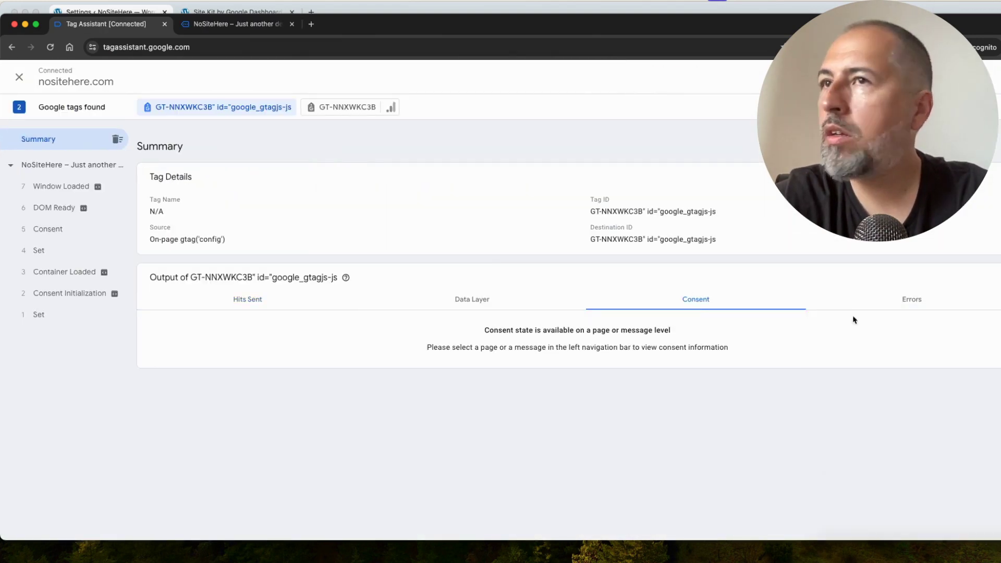
left_click(47, 228)
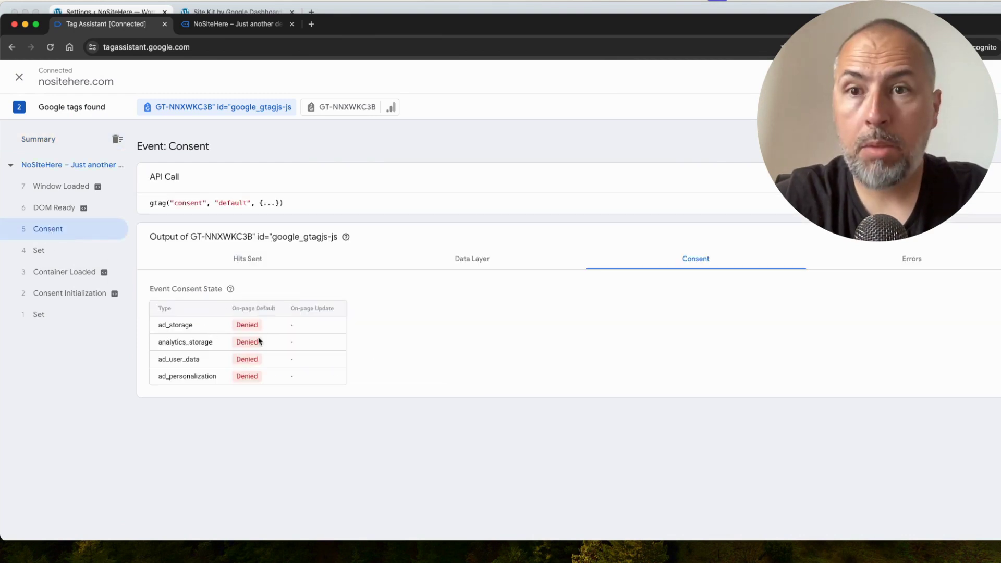
left_click(237, 25)
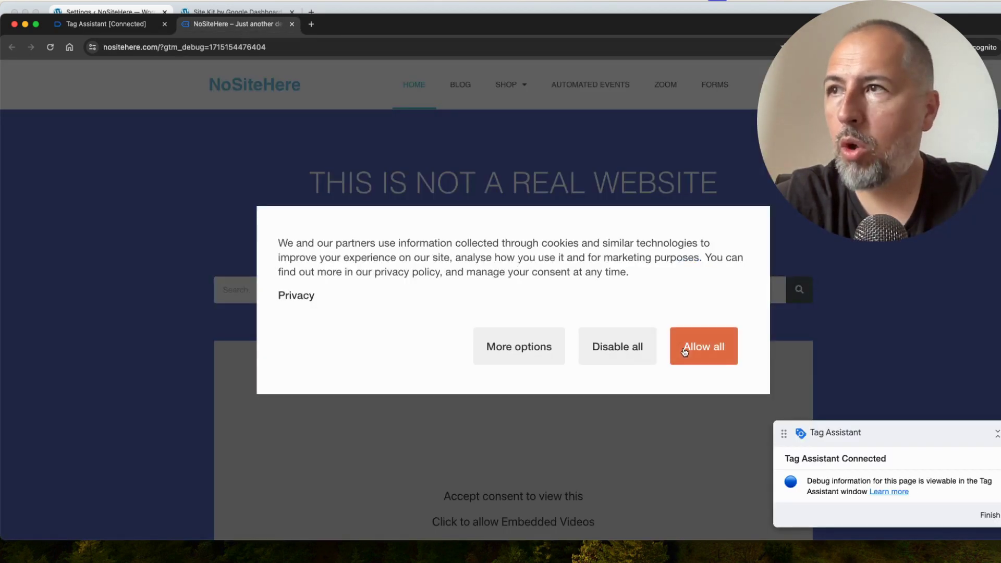
Step: Accept all cookie categories in the NoSiteHere site's consent banner
left_click(511, 345)
scroll(504, 261, "down", 15)
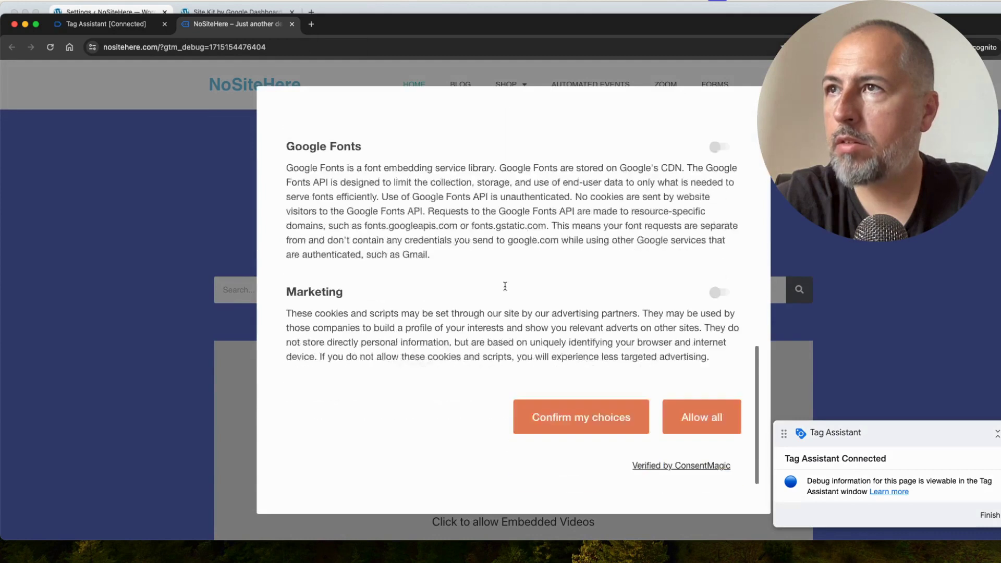
scroll(519, 143, "up", 15)
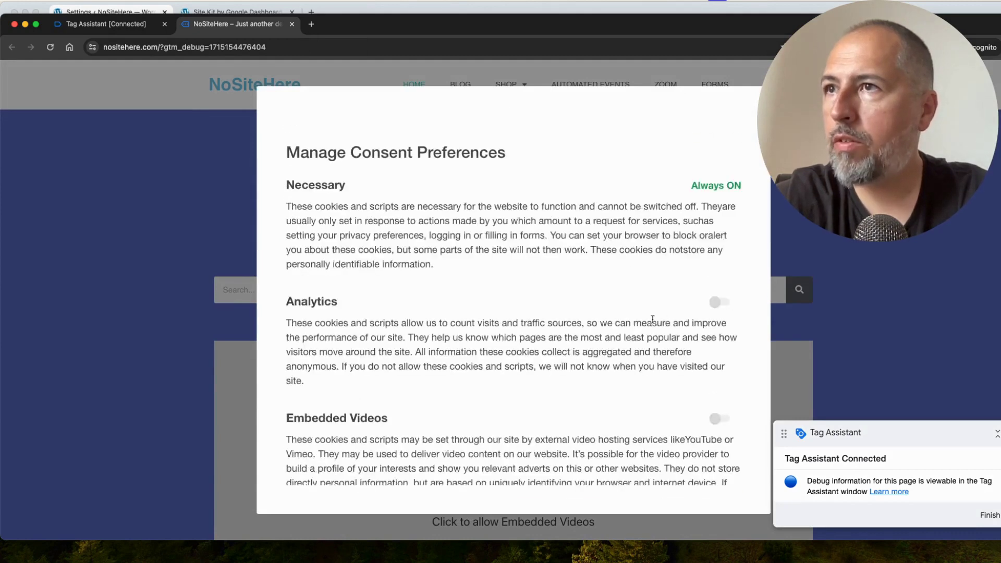
scroll(652, 318, "down", 15)
left_click(698, 416)
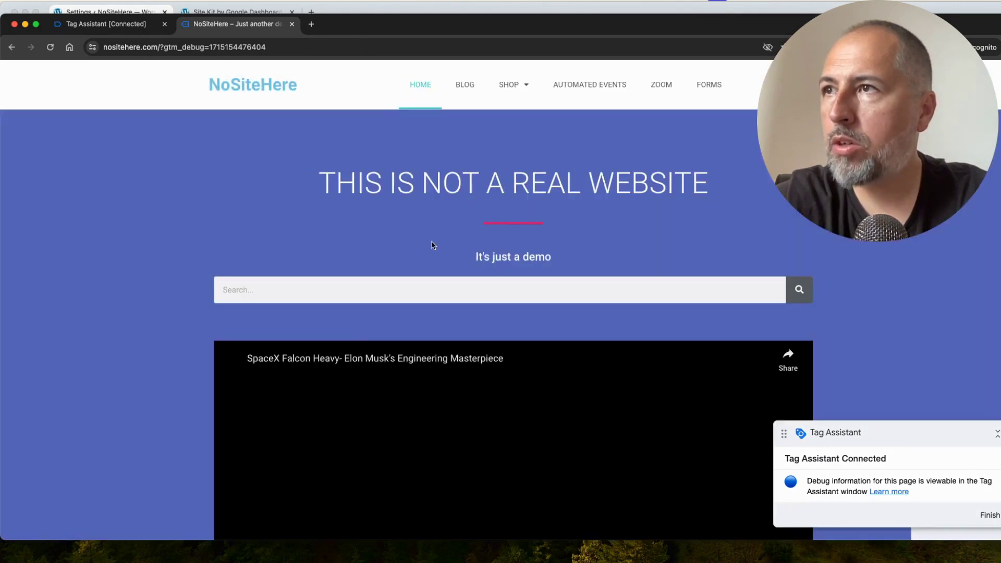
Step: Check that Tag Assistant's new Consent update grants all four consent types
key("ctrl+shift+Tab")
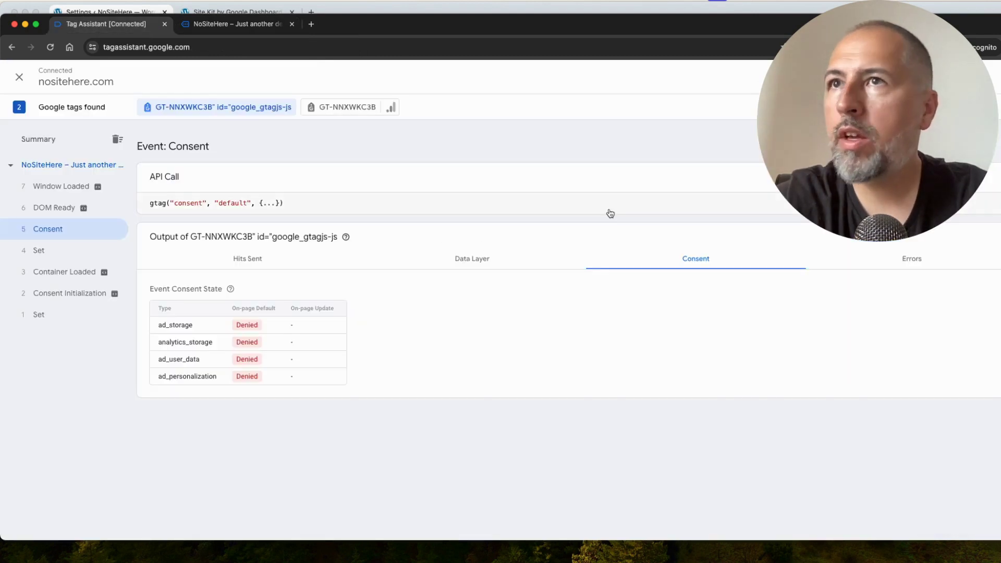
left_click(43, 209)
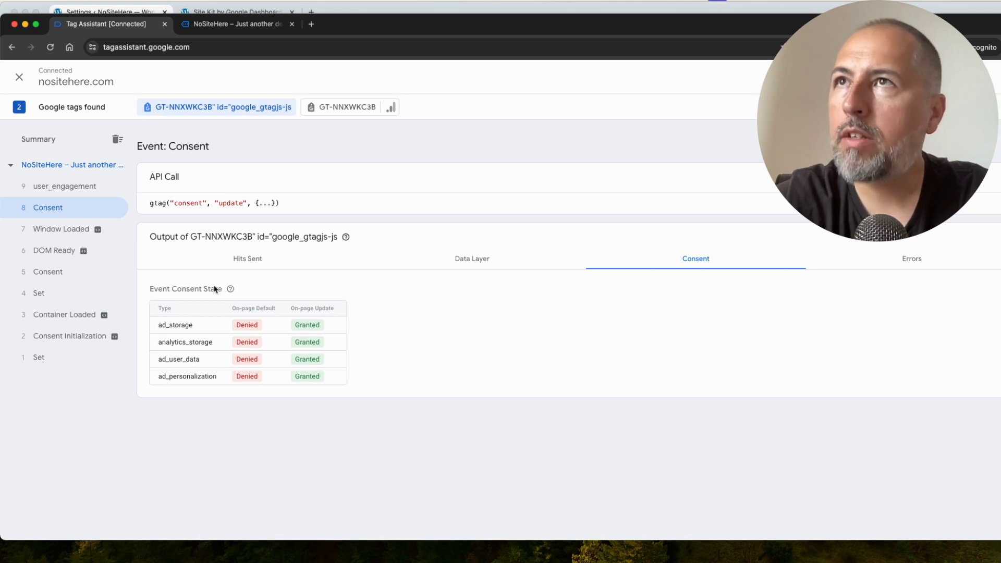
left_click(227, 24)
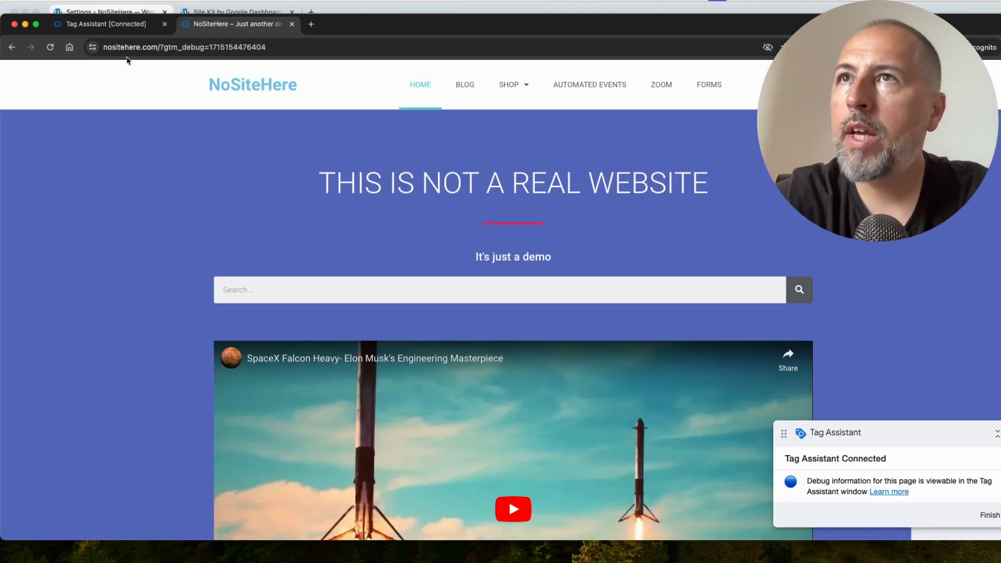
Step: Close the incognito window and show ConsentMagic's Pre-defined Scripts list under Scripts and Cookies
left_click(14, 24)
scroll(261, 244, "down", 6)
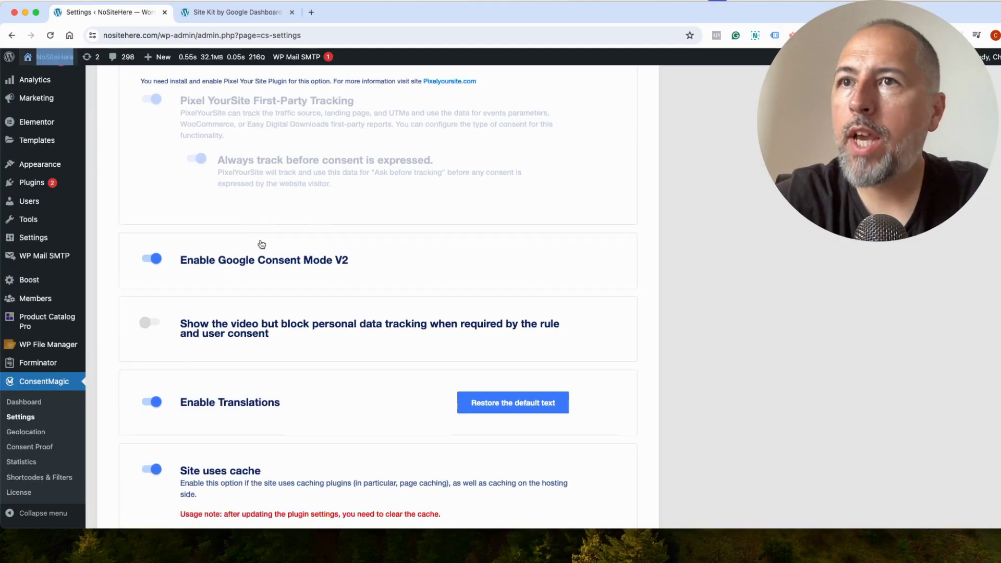
left_click(23, 402)
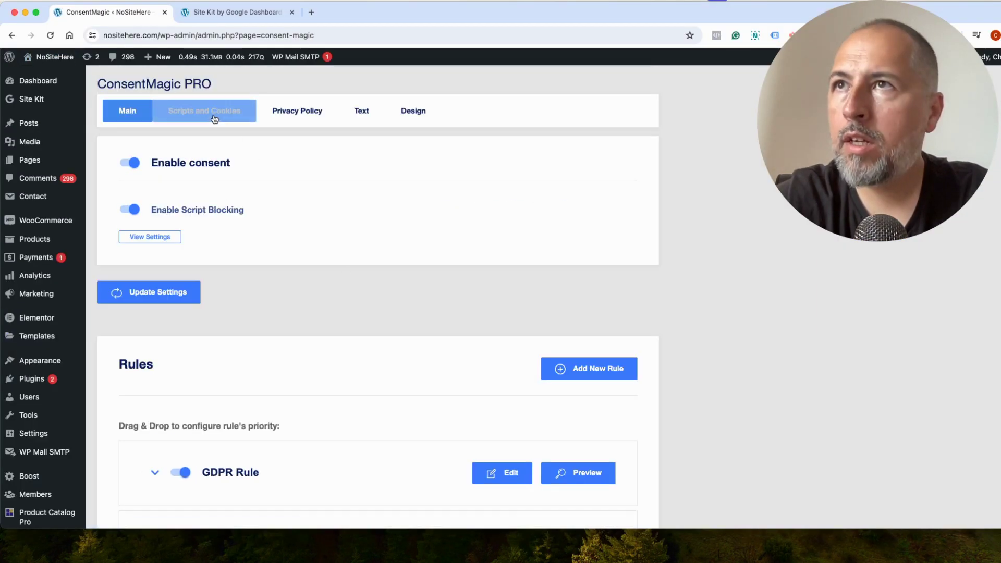
left_click(214, 117)
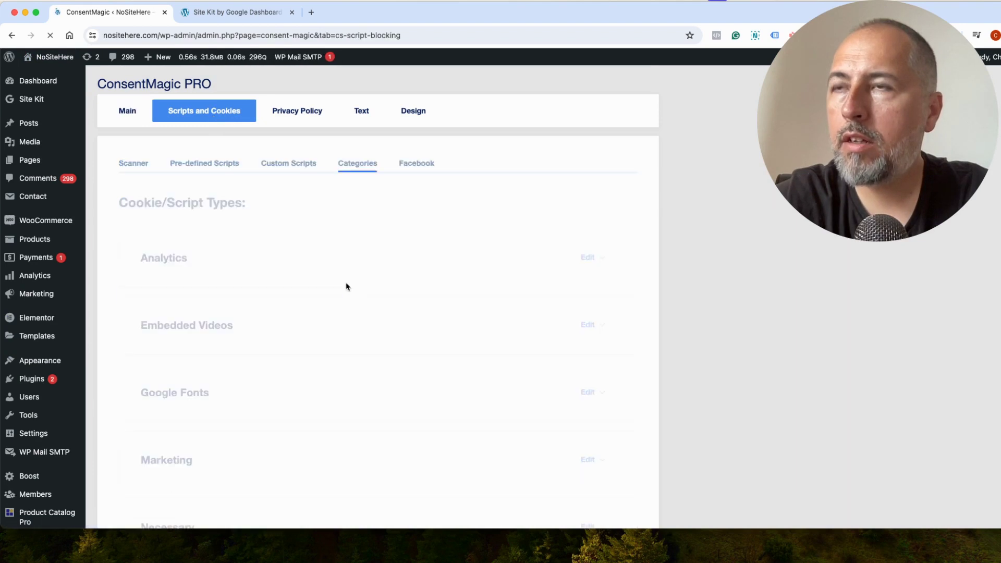
left_click(130, 163)
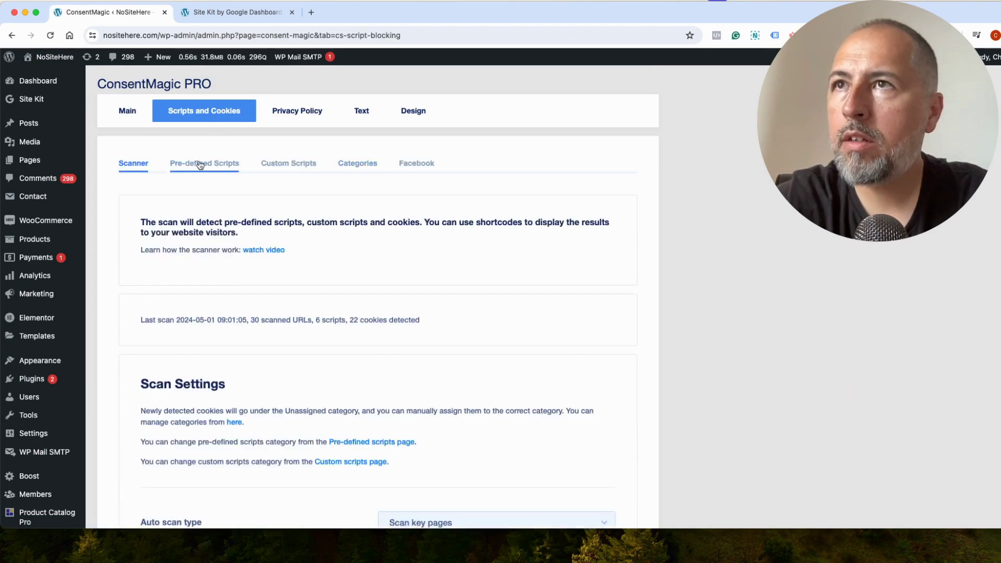
left_click(203, 164)
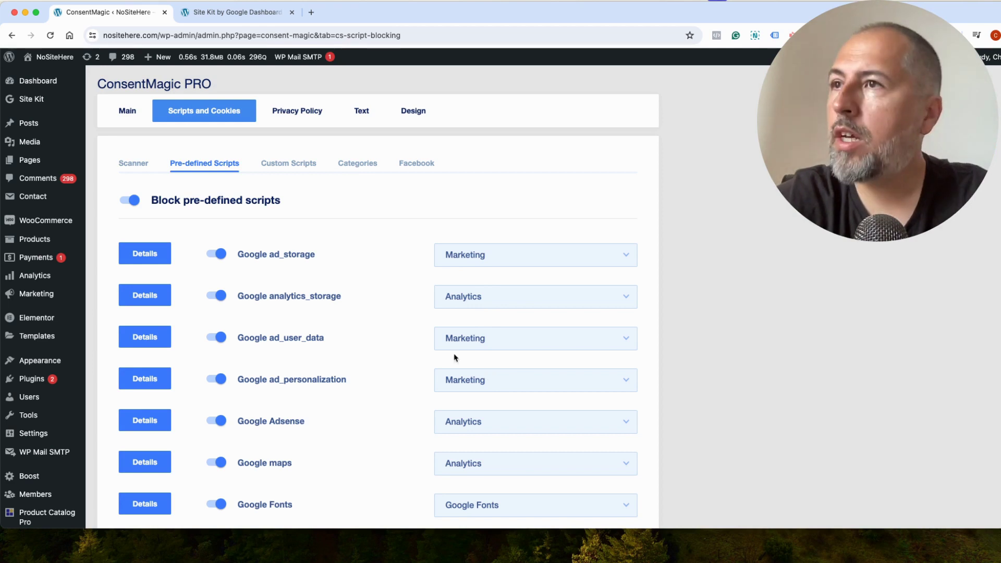
Step: Leave Google ad_storage in the Marketing category and review the cookie/script categories list
left_click(484, 256)
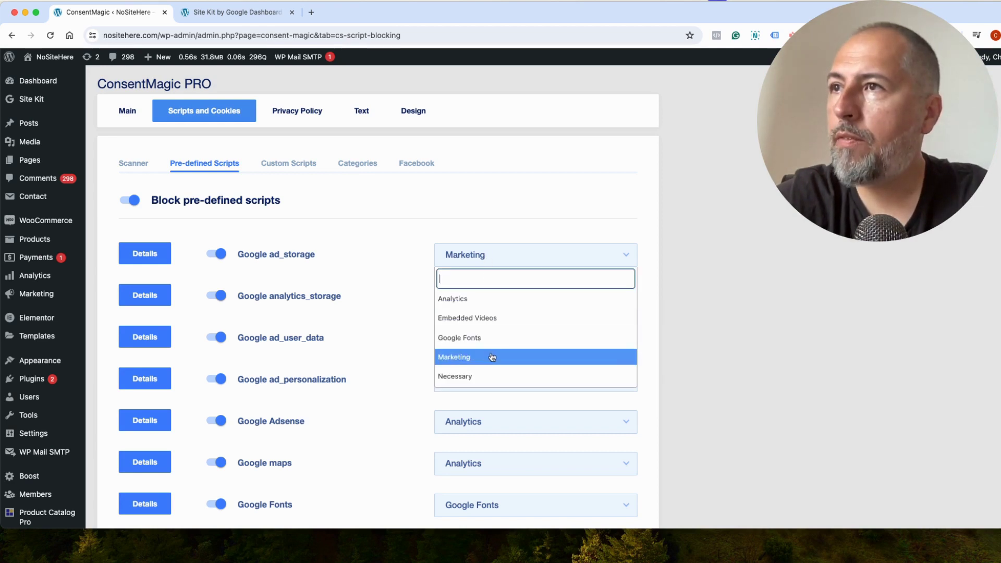
left_click(392, 256)
left_click(350, 165)
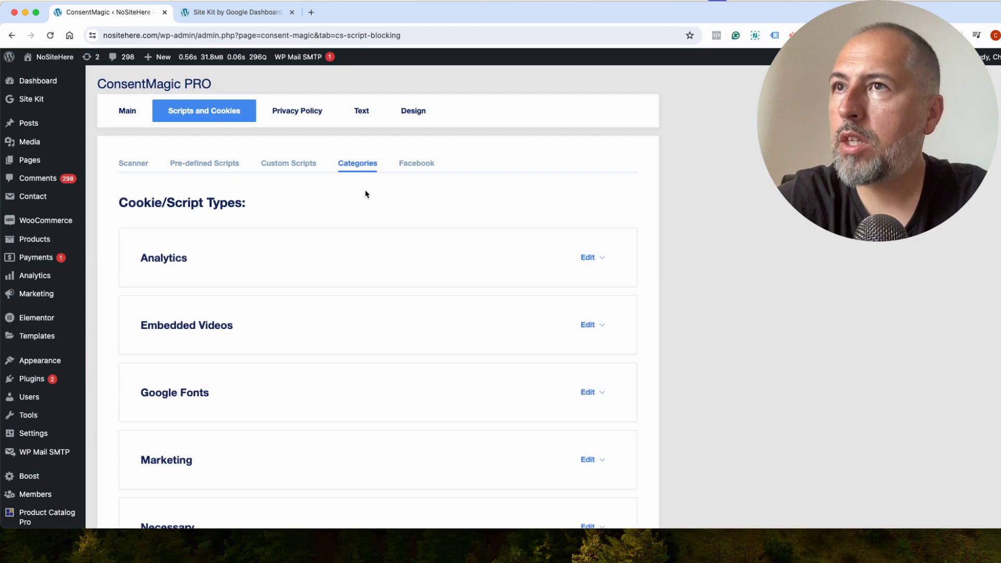
scroll(409, 277, "down", 5)
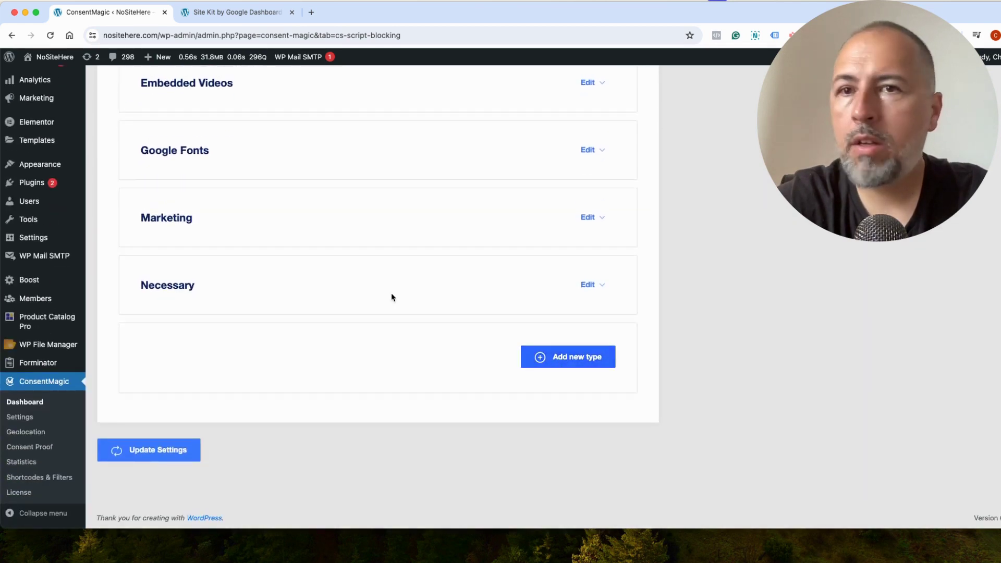
scroll(391, 295, "up", 5)
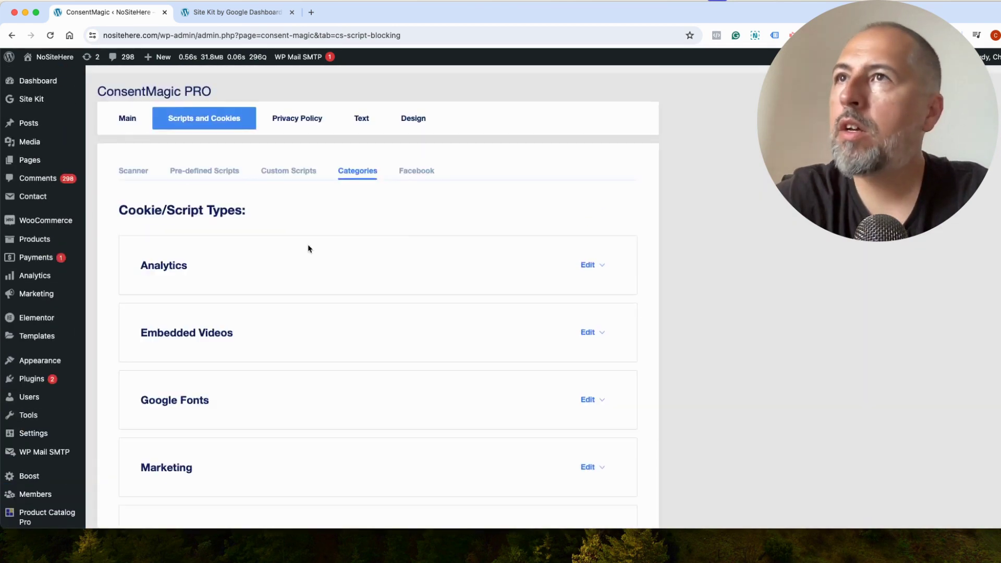
right_click(65, 58)
Step: Open the live site in an incognito window and connect Tag Assistant to nositehere.com
left_click(104, 90)
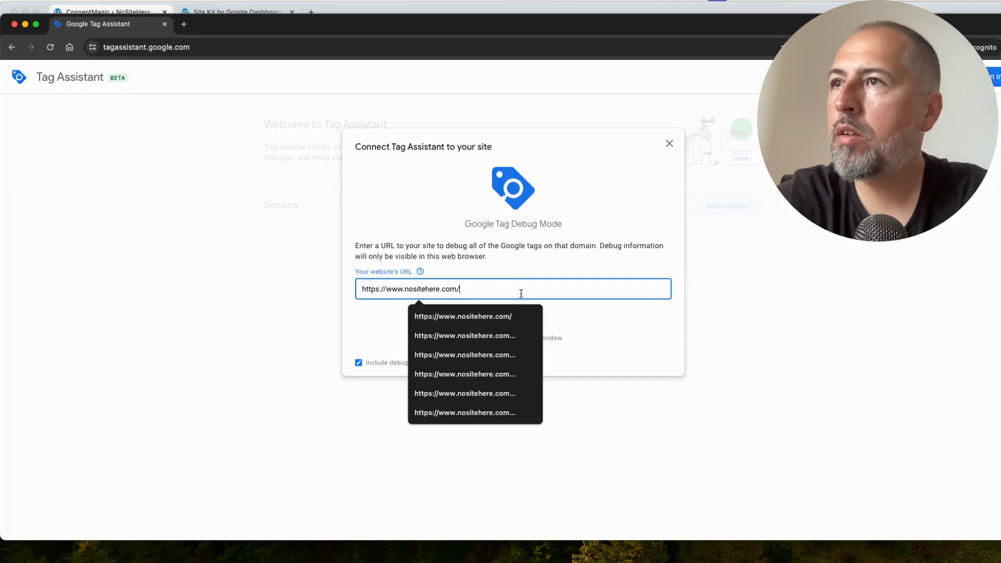
left_click(494, 266)
left_click(499, 320)
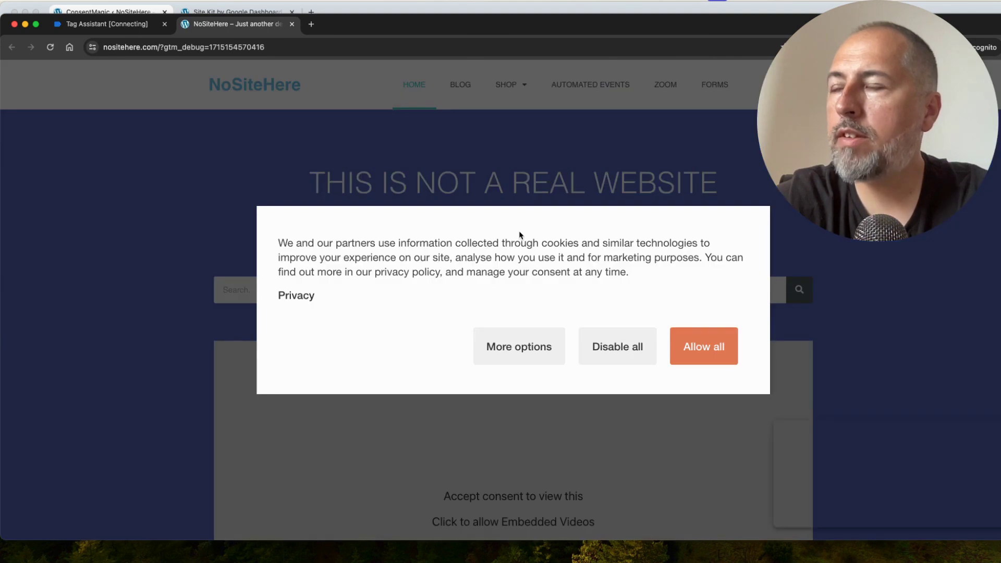
Step: Save the site's cookie consent with only Analytics allowed
left_click(519, 348)
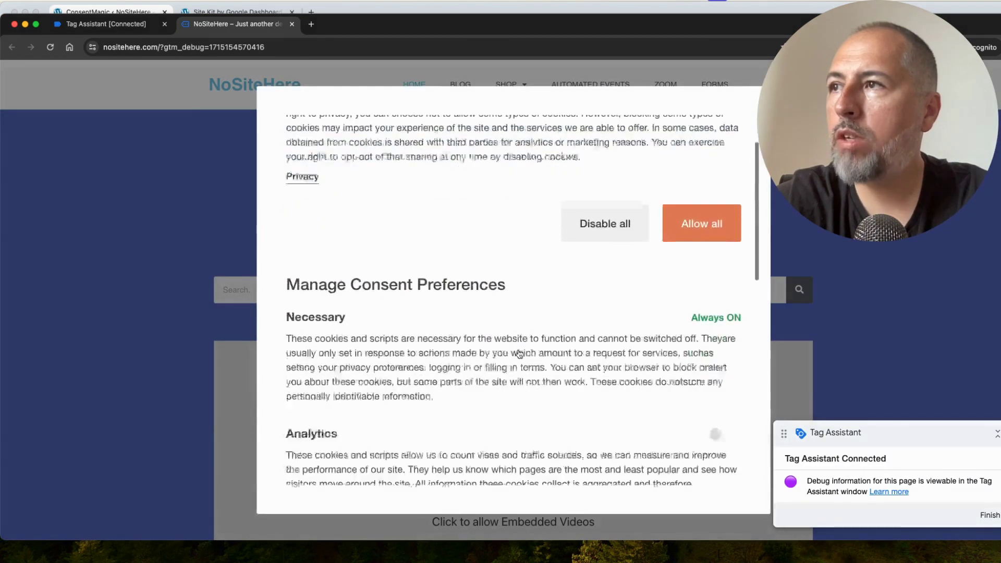
scroll(518, 350, "down", 3)
scroll(518, 349, "down", 3)
left_click(719, 196)
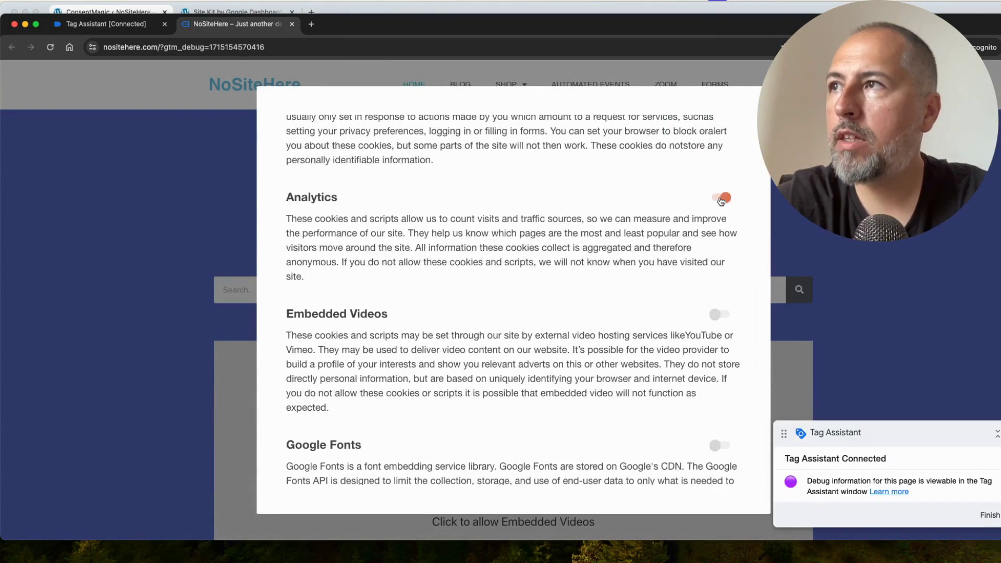
scroll(539, 297, "down", 3)
scroll(539, 297, "down", 3)
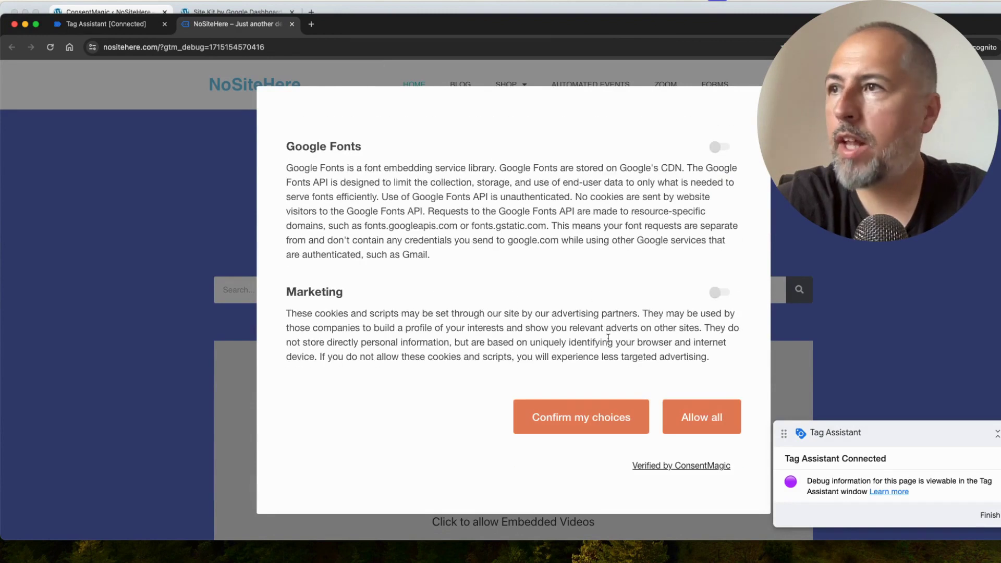
left_click(582, 417)
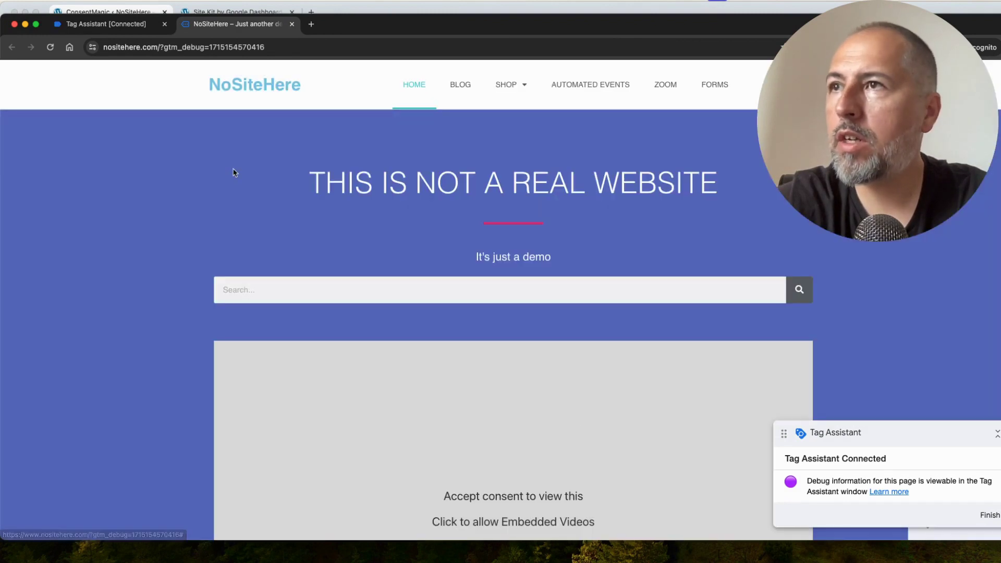
left_click(103, 28)
Step: Compare the Consent events: the update grants only analytics_storage, leaving ad_storage, ad_user_data, ad_personalization Denied
left_click(511, 263)
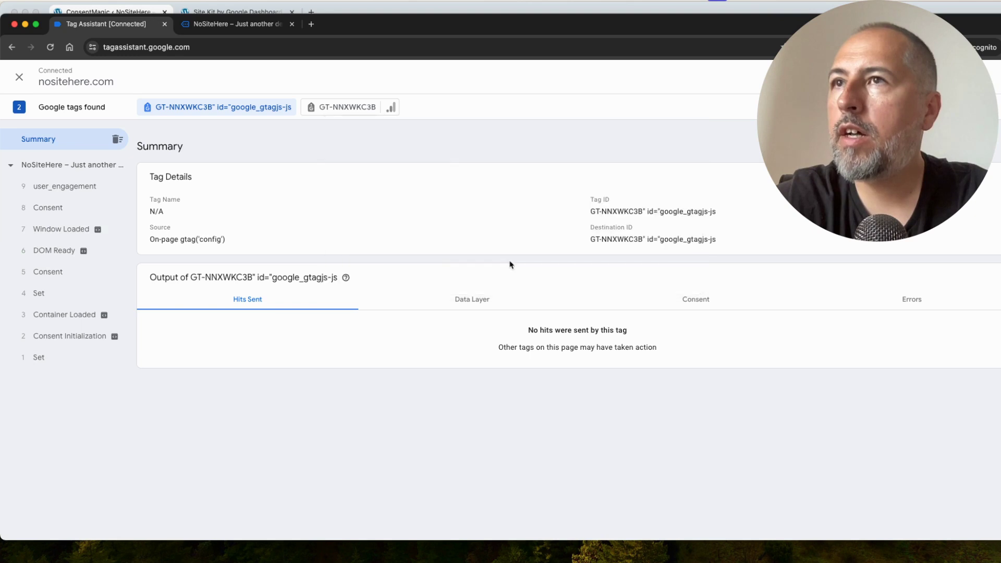
left_click(46, 271)
left_click(694, 259)
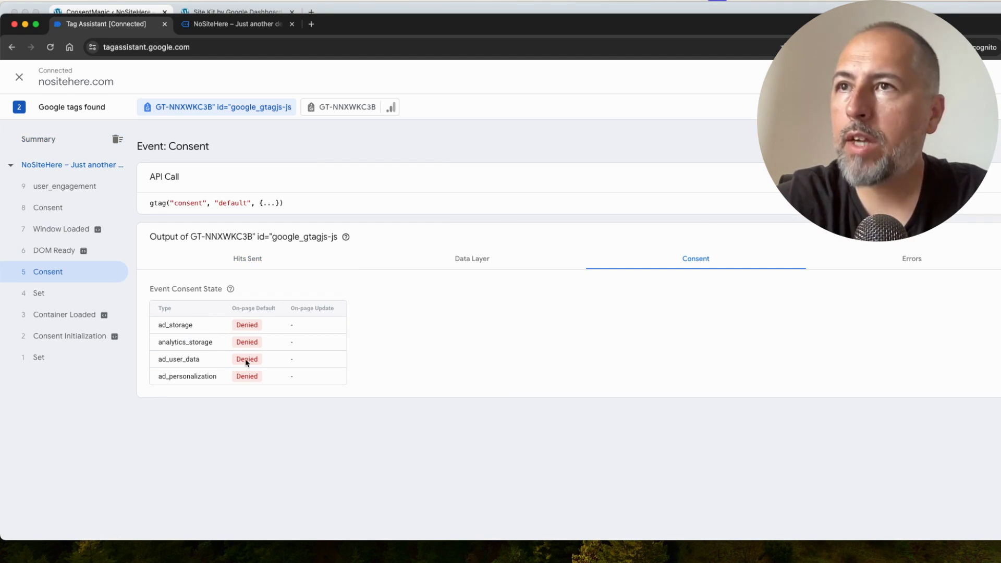
left_click(52, 211)
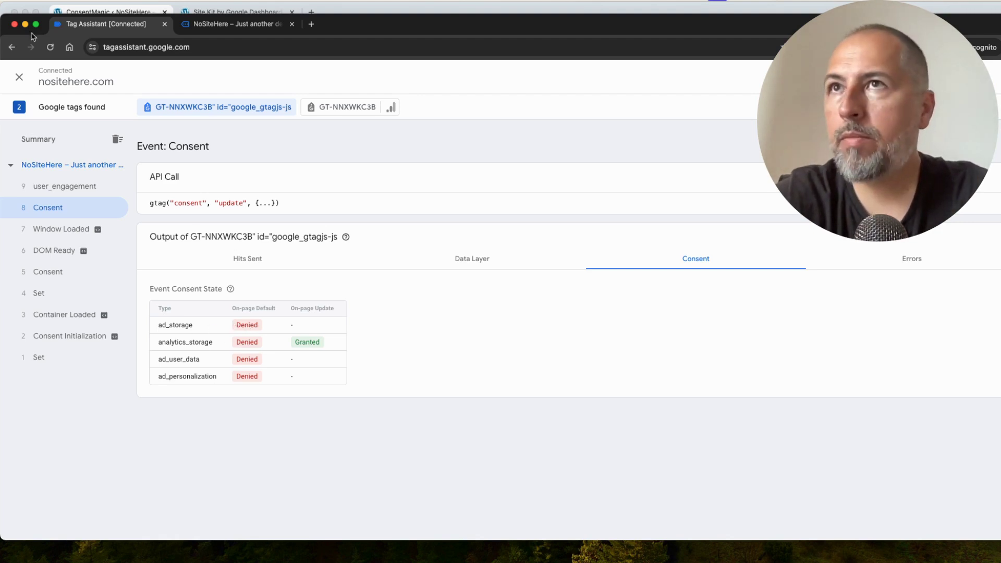
left_click(15, 24)
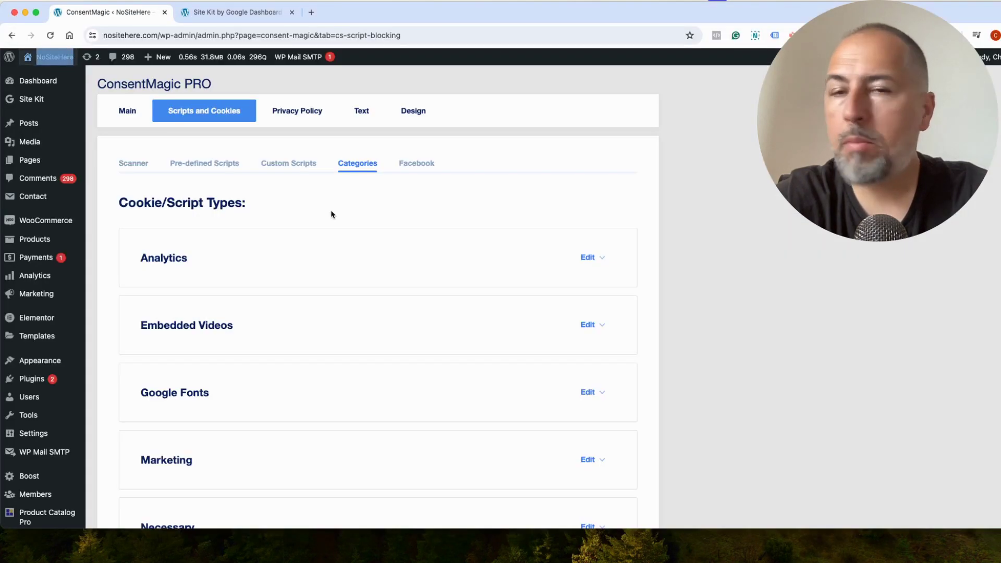